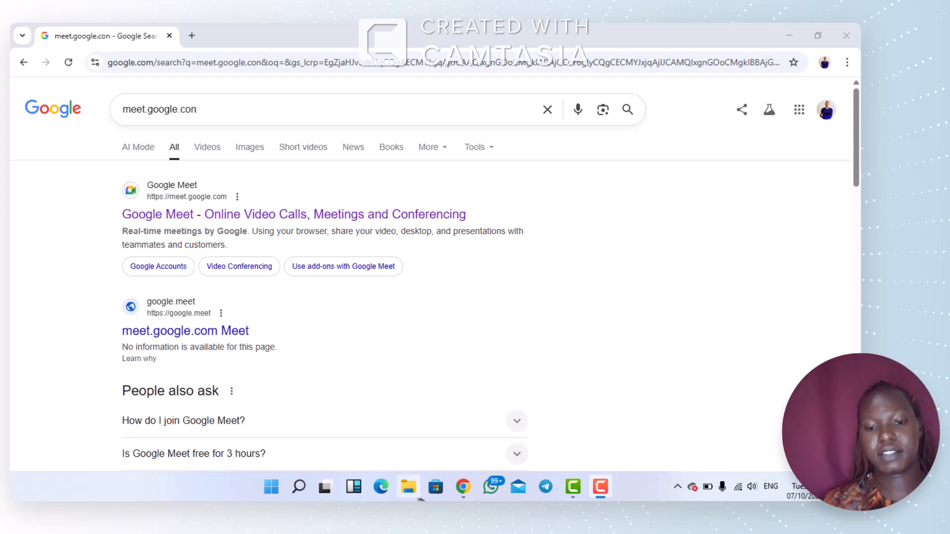
# Search Google for google forms and open the Google Forms sign-in result
pyautogui.click(263, 116)
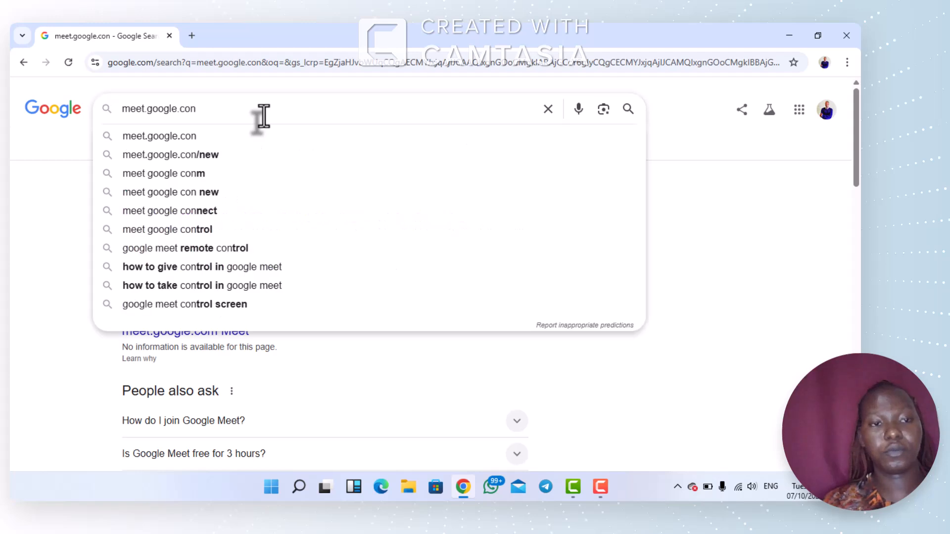
pyautogui.press('BackSpace')
pyautogui.press('BackSpace')
pyautogui.press('BackSpace')
pyautogui.press('BackSpace')
pyautogui.press('BackSpace')
pyautogui.press('BackSpace')
pyautogui.press('BackSpace')
pyautogui.press('BackSpace')
pyautogui.press('BackSpace')
pyautogui.press('BackSpace')
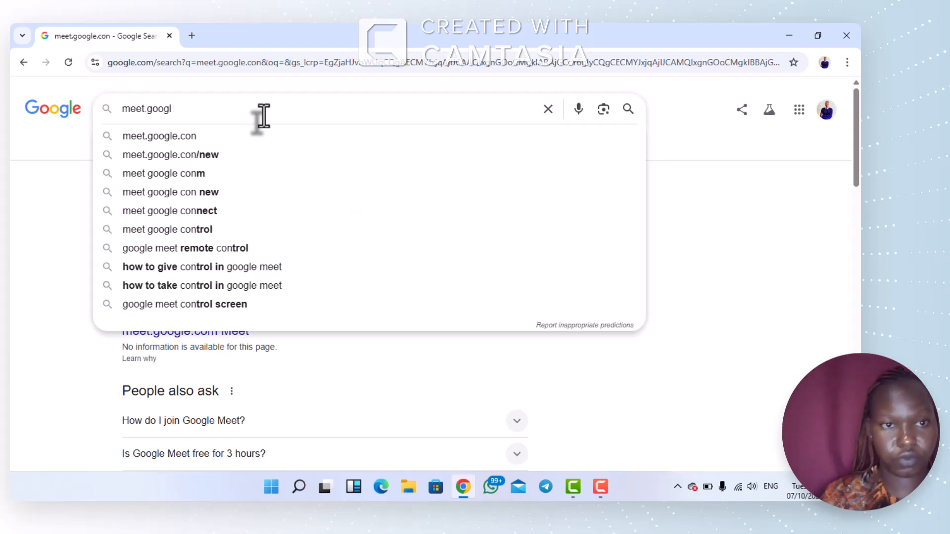
pyautogui.press('BackSpace')
pyautogui.press('BackSpace')
pyautogui.press('BackSpace')
pyautogui.press('BackSpace')
pyautogui.press('BackSpace')
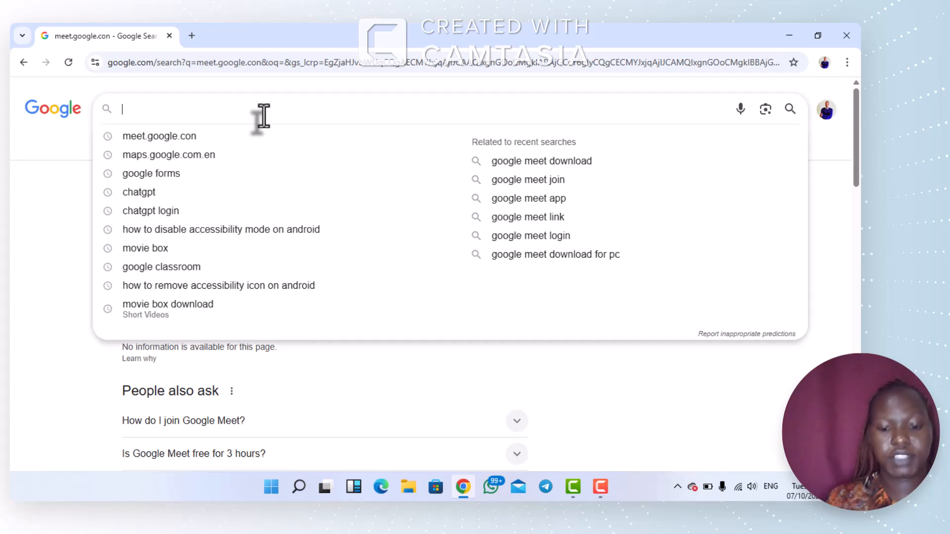
pyautogui.write('gogg')
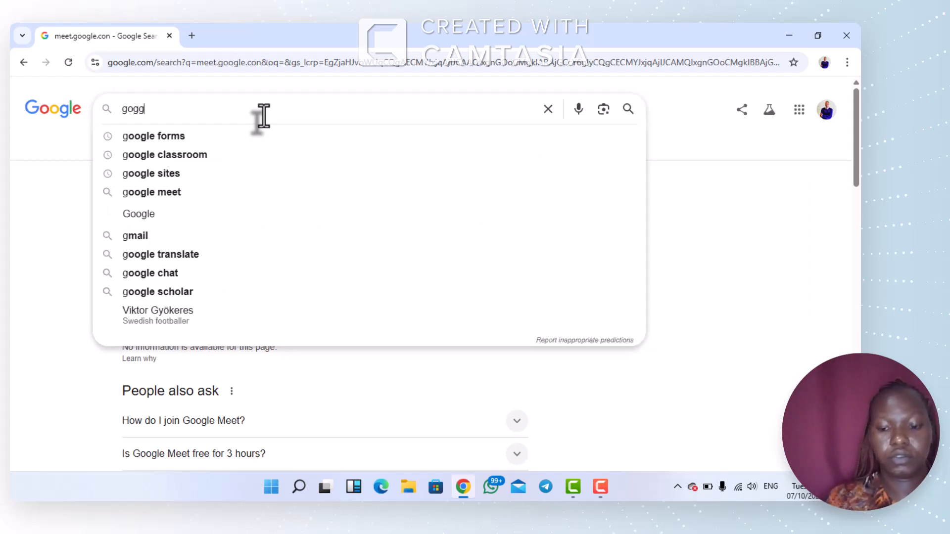
pyautogui.write('le')
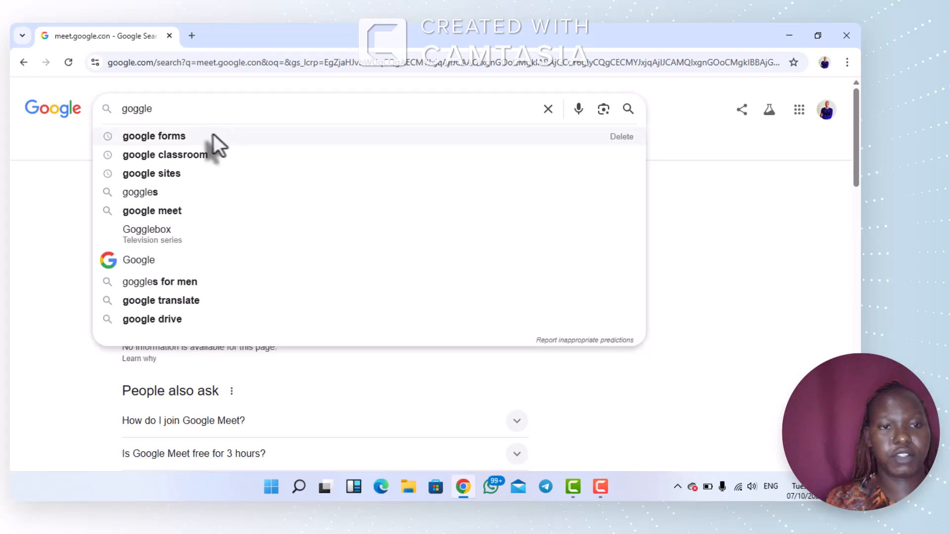
pyautogui.press('Return')
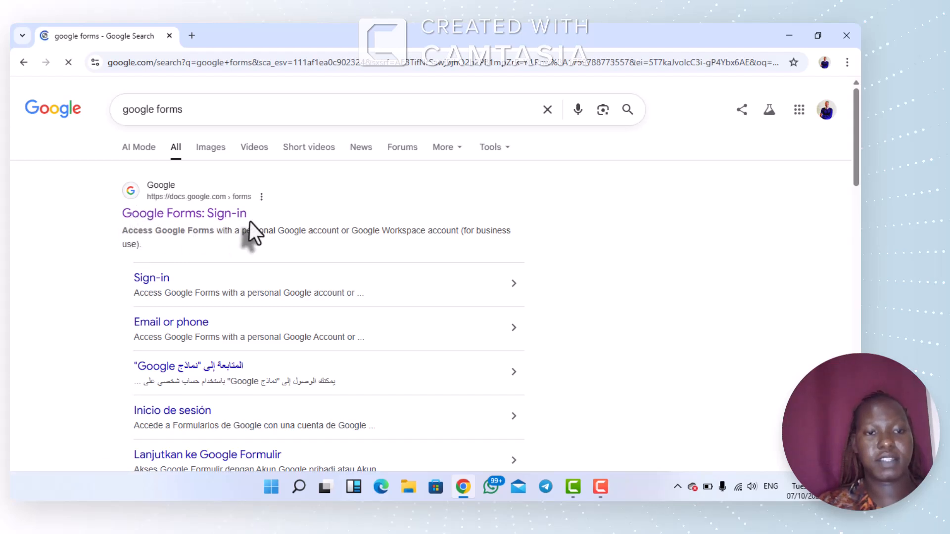
pyautogui.click(196, 214)
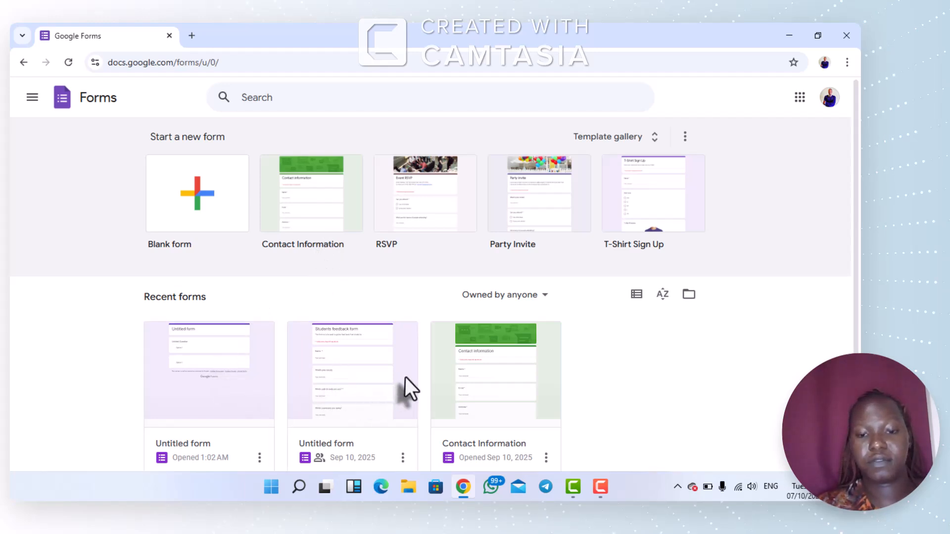
# Switch the recent forms to list view and open the full template gallery
pyautogui.click(634, 303)
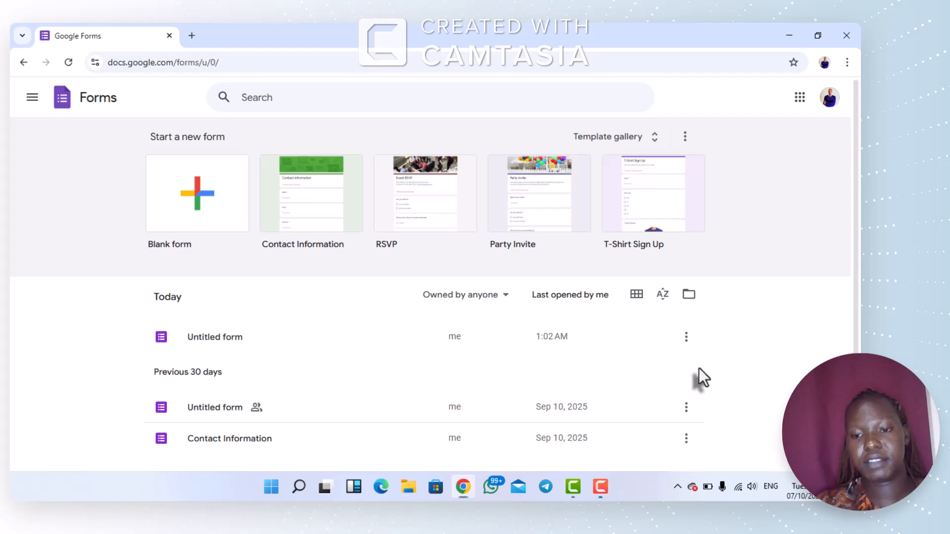
pyautogui.press('F10')
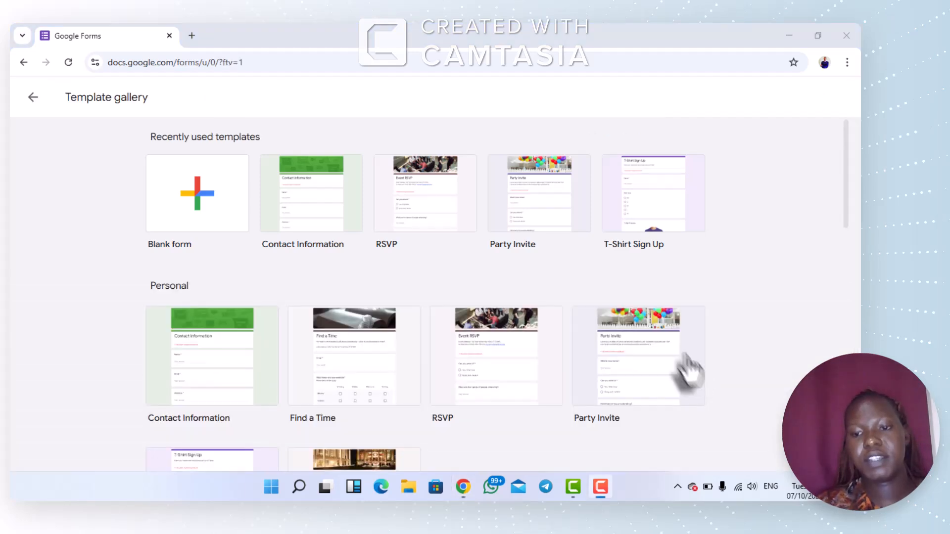
pyautogui.click(844, 219)
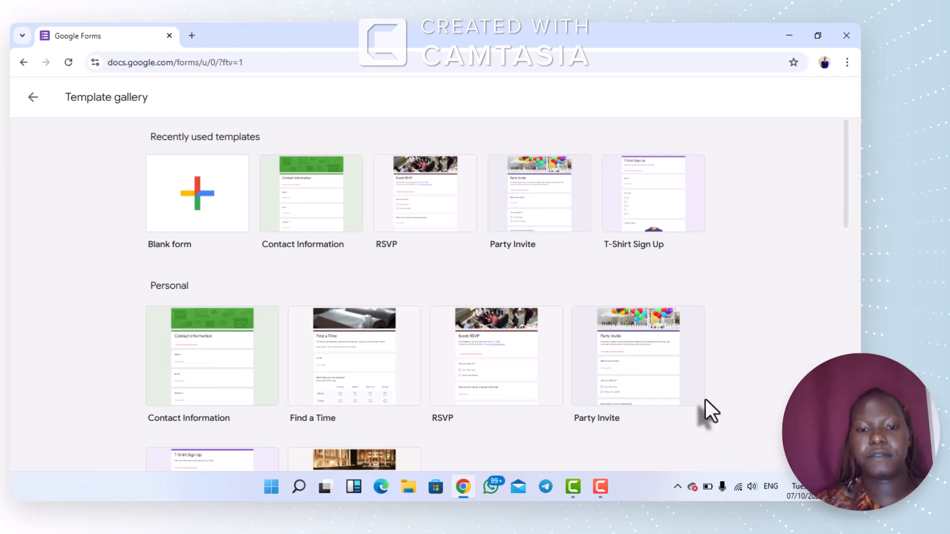
pyautogui.press('F9')
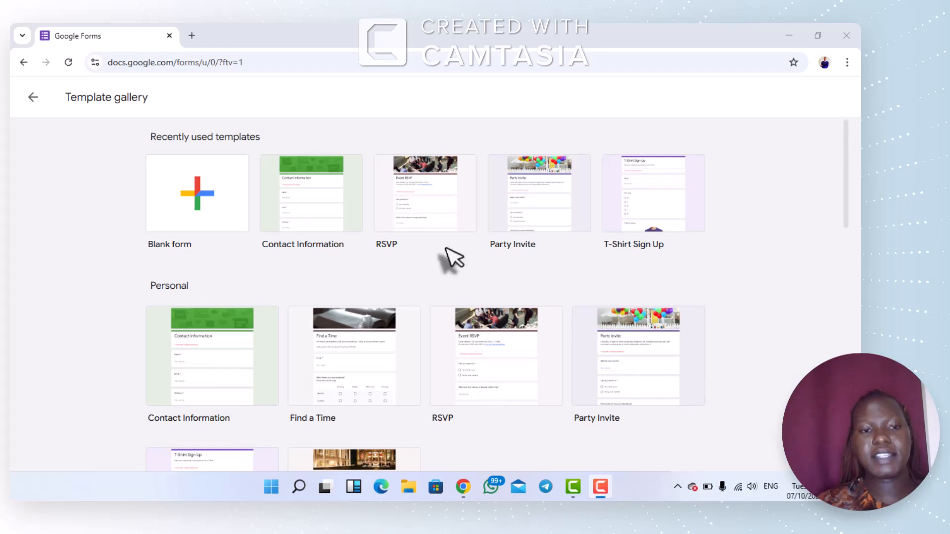
# Create a new blank form from the template gallery
pyautogui.click(232, 225)
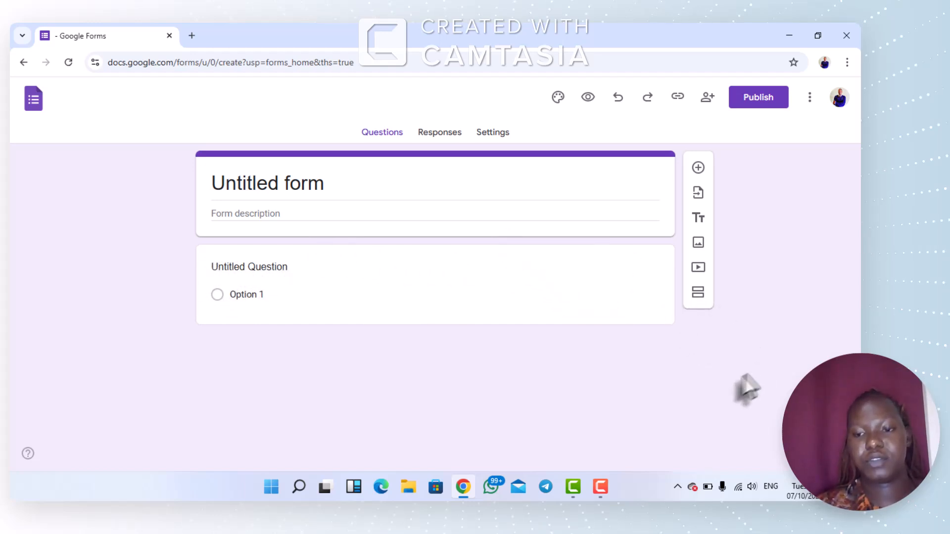
pyautogui.click(712, 381)
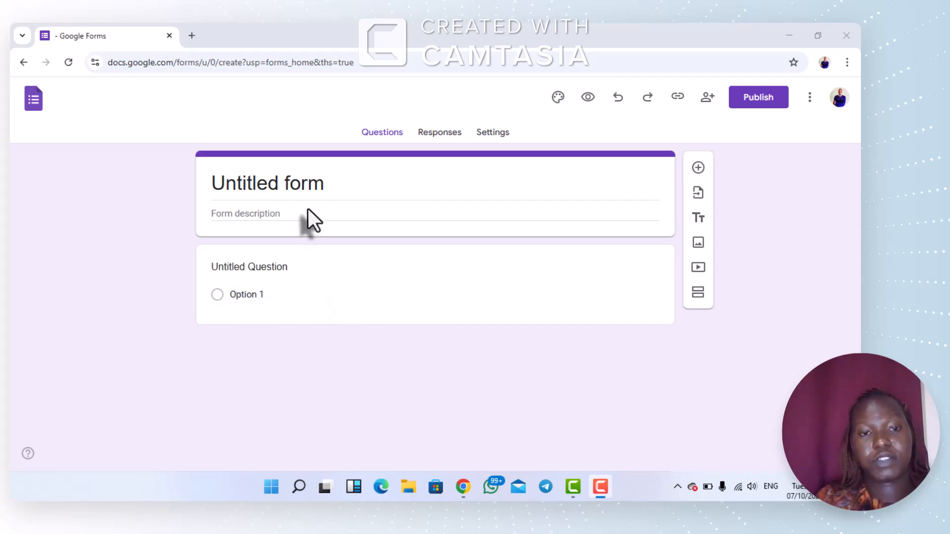
pyautogui.click(330, 183)
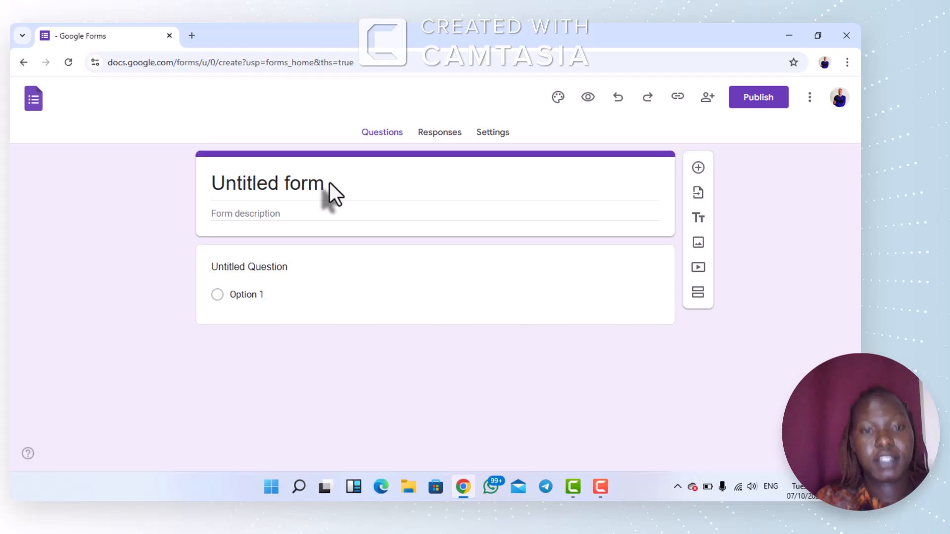
pyautogui.click(699, 391)
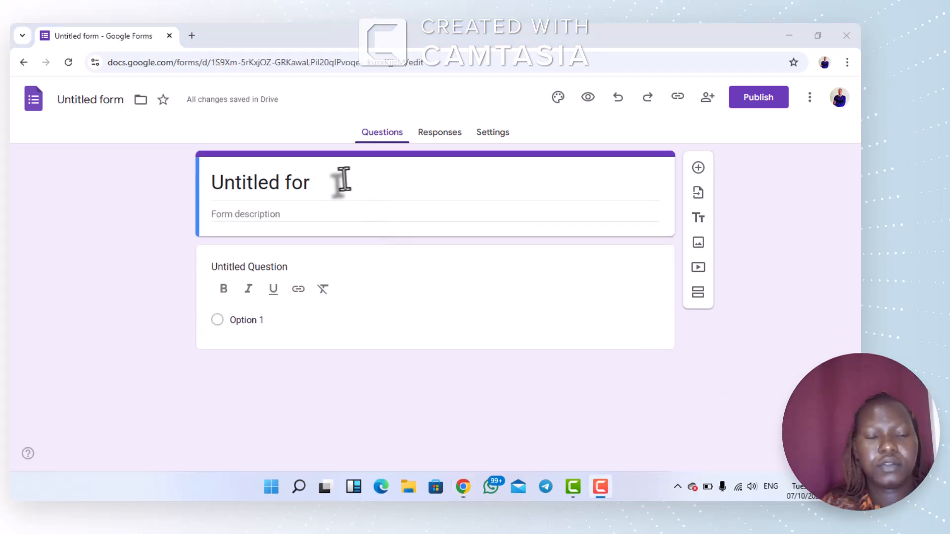
pyautogui.click(316, 183)
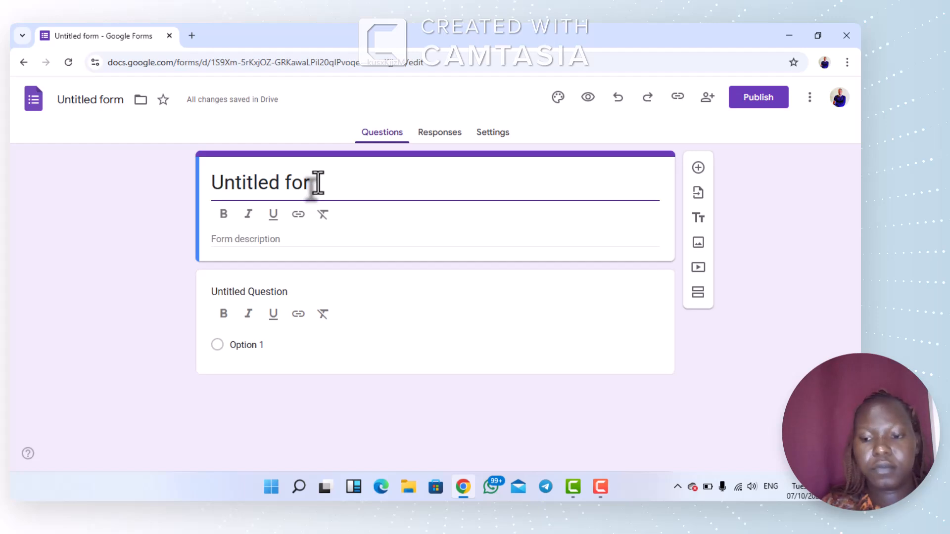
pyautogui.press('BackSpace')
pyautogui.press('BackSpace')
pyautogui.press('BackSpace')
pyautogui.press('BackSpace')
pyautogui.press('BackSpace')
pyautogui.press('BackSpace')
pyautogui.press('BackSpace')
pyautogui.press('BackSpace')
pyautogui.press('BackSpace')
pyautogui.press('BackSpace')
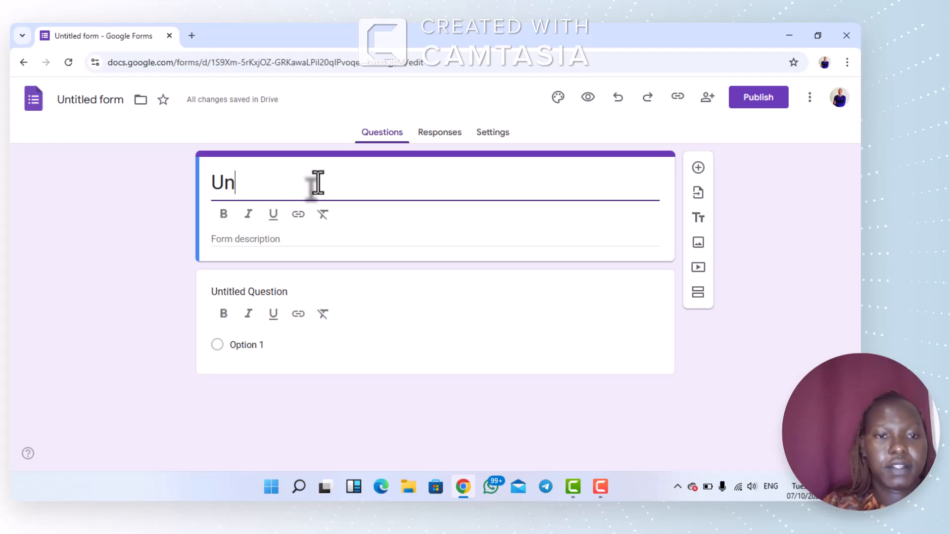
pyautogui.press('BackSpace')
pyautogui.press('BackSpace')
pyautogui.hotkey('ctrl', 'z')
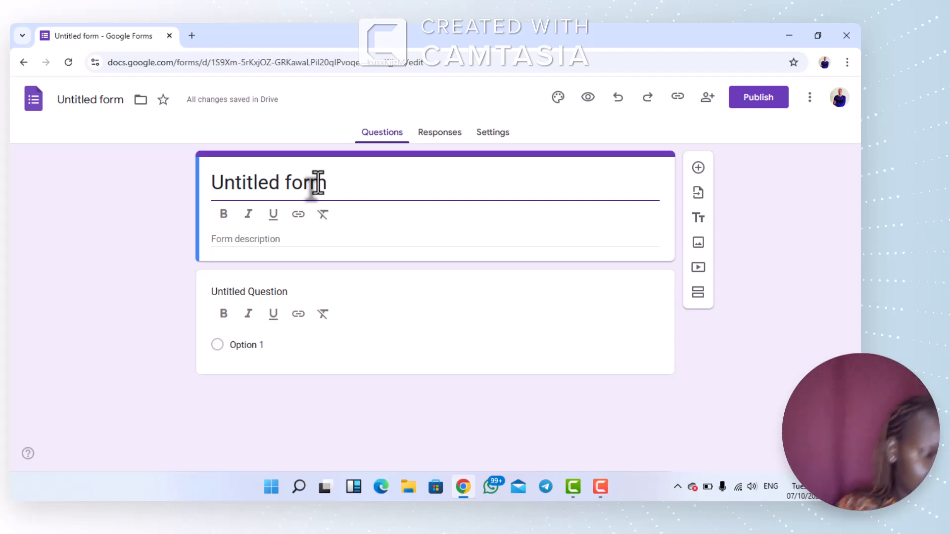
pyautogui.write('t')
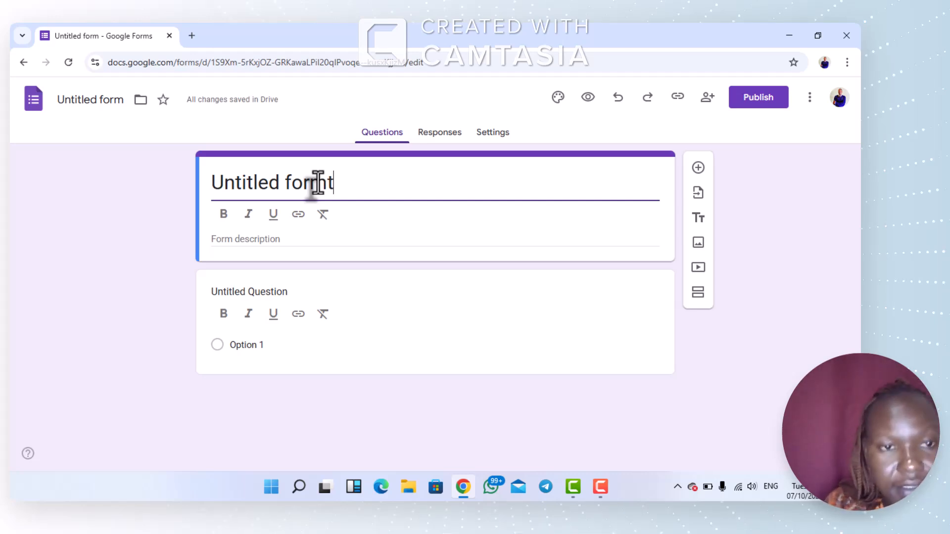
pyautogui.press('BackSpace')
pyautogui.press('BackSpace')
pyautogui.press('BackSpace')
pyautogui.press('BackSpace')
pyautogui.press('BackSpace')
pyautogui.press('BackSpace')
pyautogui.press('BackSpace')
pyautogui.press('BackSpace')
pyautogui.press('BackSpace')
pyautogui.press('BackSpace')
pyautogui.press('BackSpace')
pyautogui.press('BackSpace')
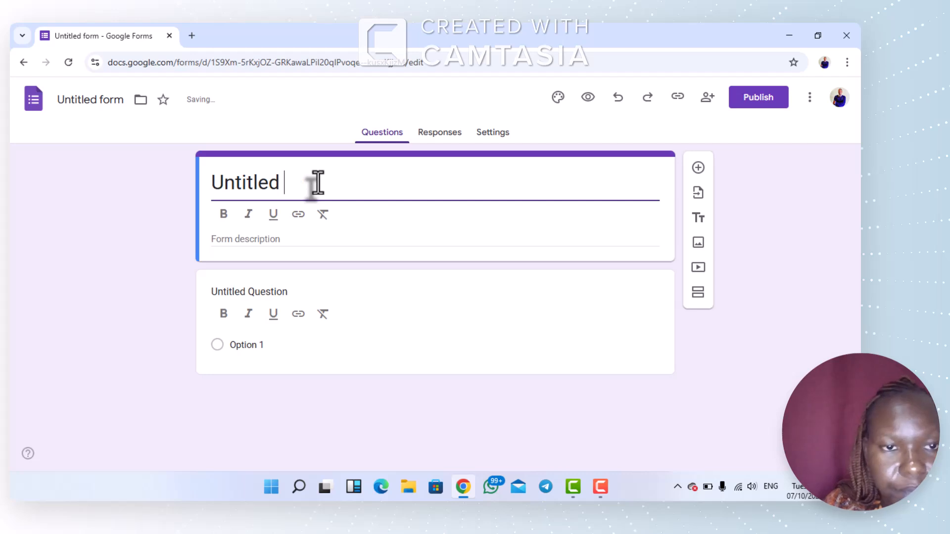
pyautogui.press('BackSpace')
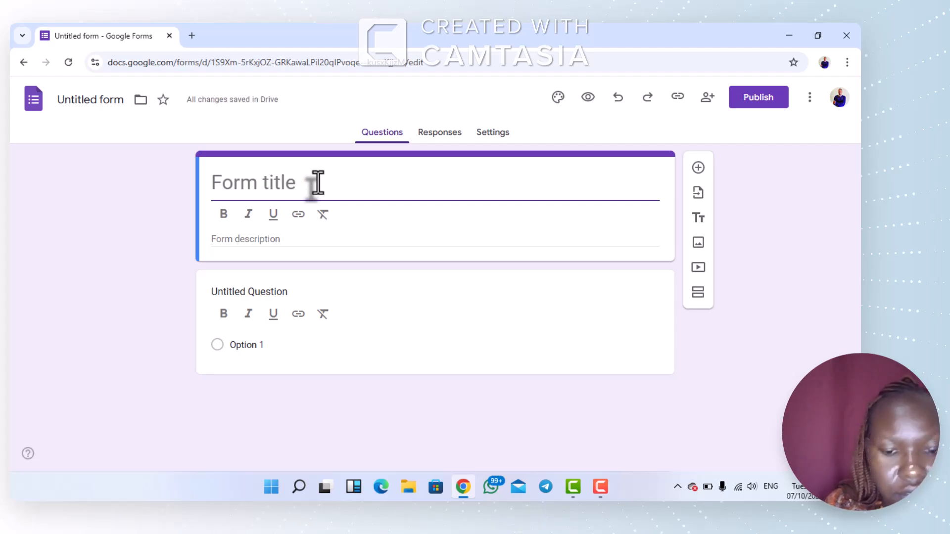
pyautogui.hotkey('ctrl', 'z')
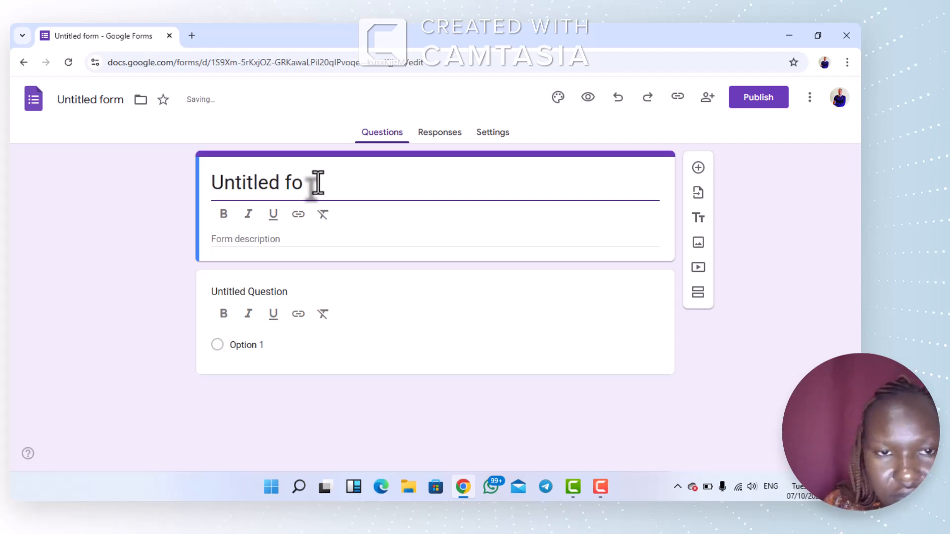
pyautogui.press('BackSpace')
pyautogui.press('BackSpace')
pyautogui.press('BackSpace')
pyautogui.press('BackSpace')
pyautogui.press('BackSpace')
pyautogui.press('BackSpace')
pyautogui.press('BackSpace')
pyautogui.press('BackSpace')
pyautogui.press('BackSpace')
pyautogui.write('U')
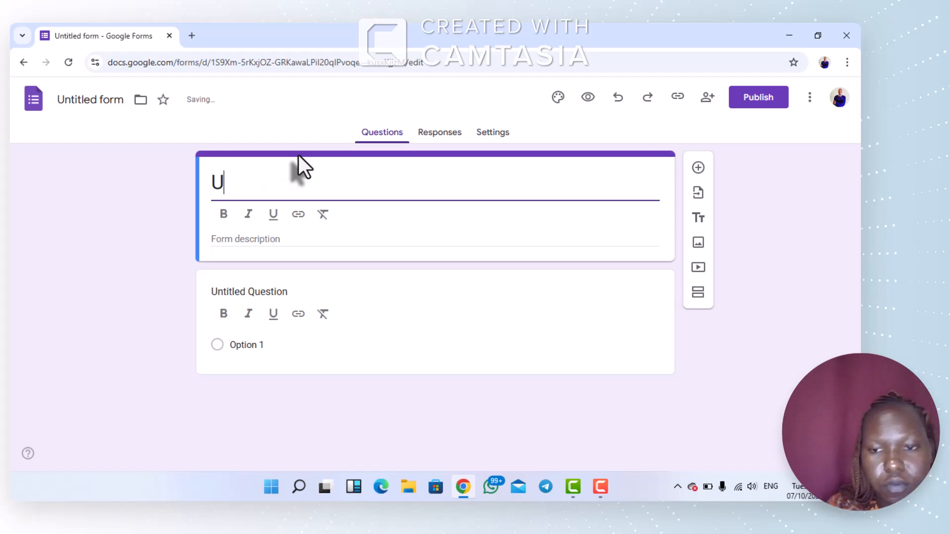
pyautogui.press('BackSpace')
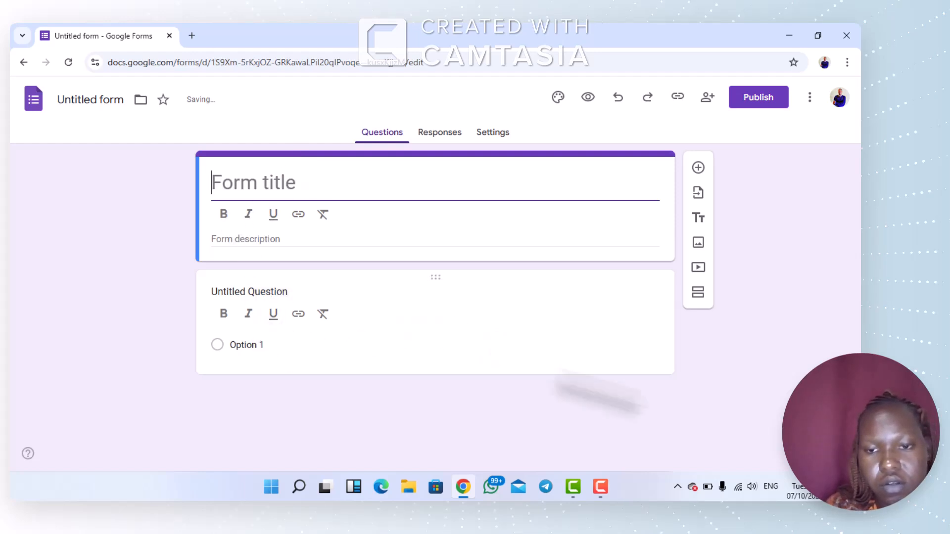
# Change the form's title to "titled form"
pyautogui.write('Untitled for')
pyautogui.press('BackSpace')
pyautogui.press('BackSpace')
pyautogui.press('BackSpace')
pyautogui.press('BackSpace')
pyautogui.press('BackSpace')
pyautogui.press('BackSpace')
pyautogui.press('BackSpace')
pyautogui.press('BackSpace')
pyautogui.press('BackSpace')
pyautogui.press('BackSpace')
pyautogui.press('BackSpace')
pyautogui.press('BackSpace')
pyautogui.press('BackSpace')
pyautogui.press('BackSpace')
pyautogui.press('BackSpace')
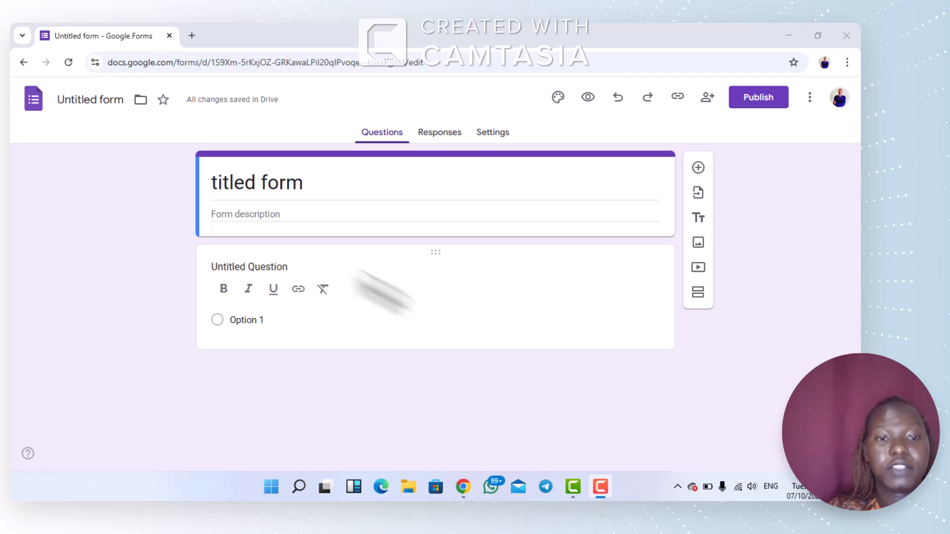
# Enter "business" as the form description below the title
pyautogui.click(279, 225)
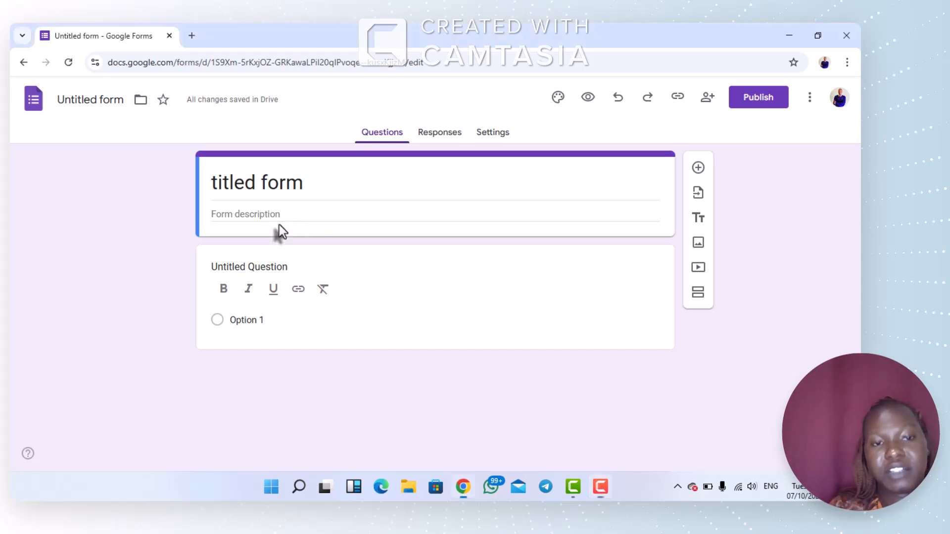
pyautogui.click(274, 213)
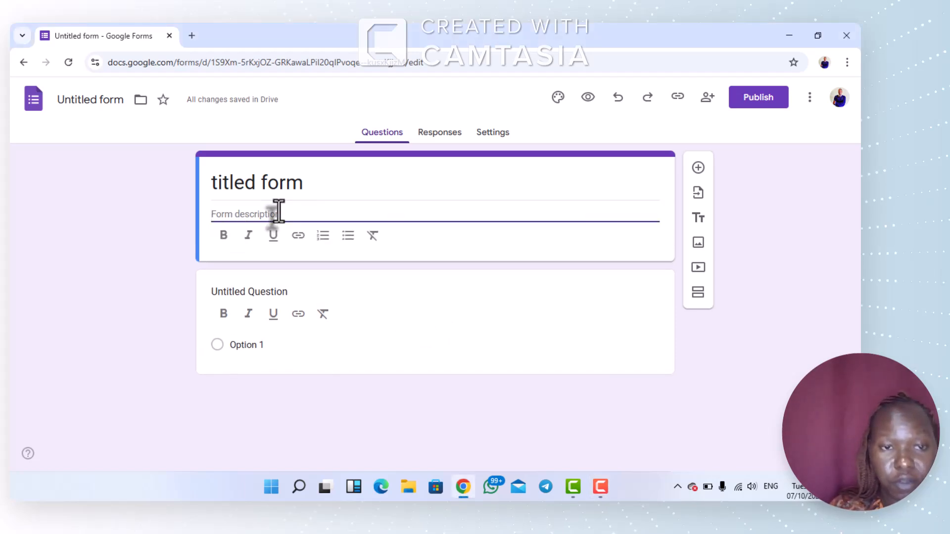
pyautogui.write('bus')
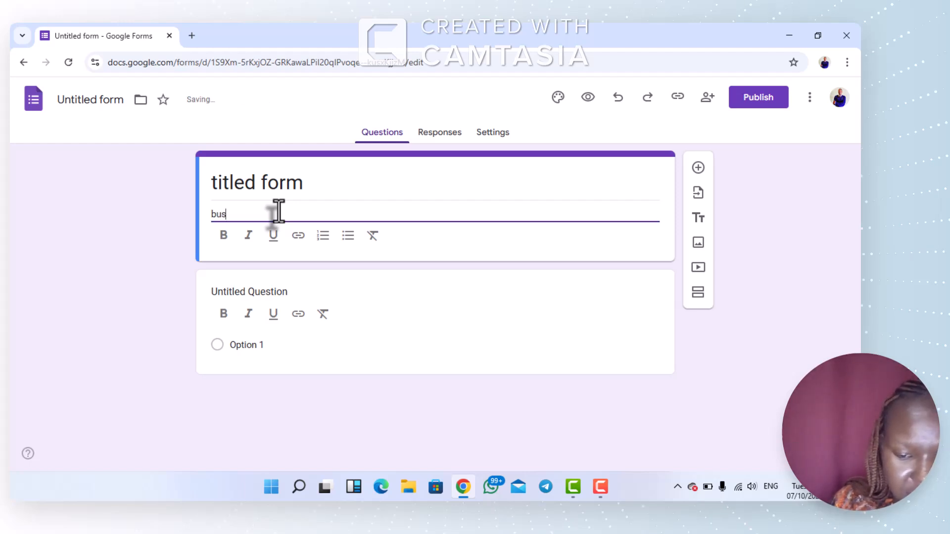
pyautogui.write('iness')
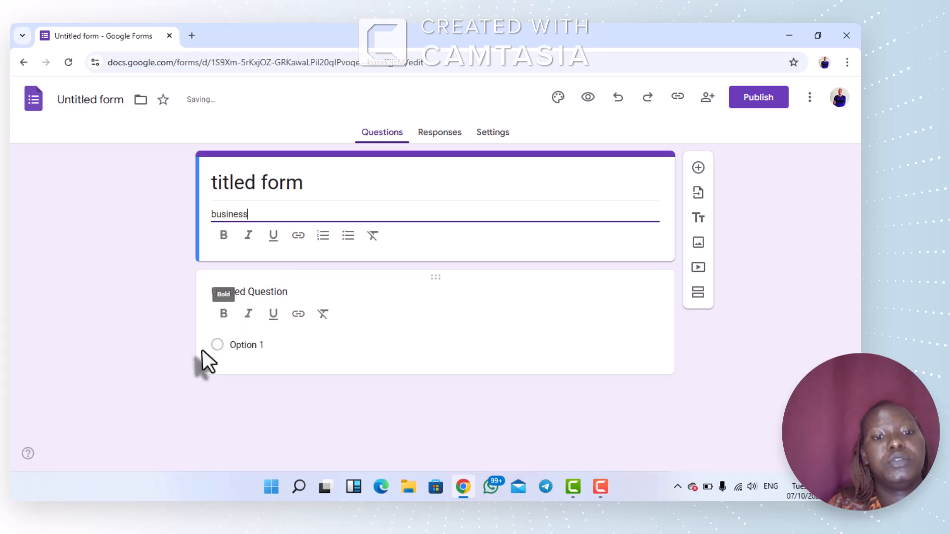
pyautogui.click(179, 344)
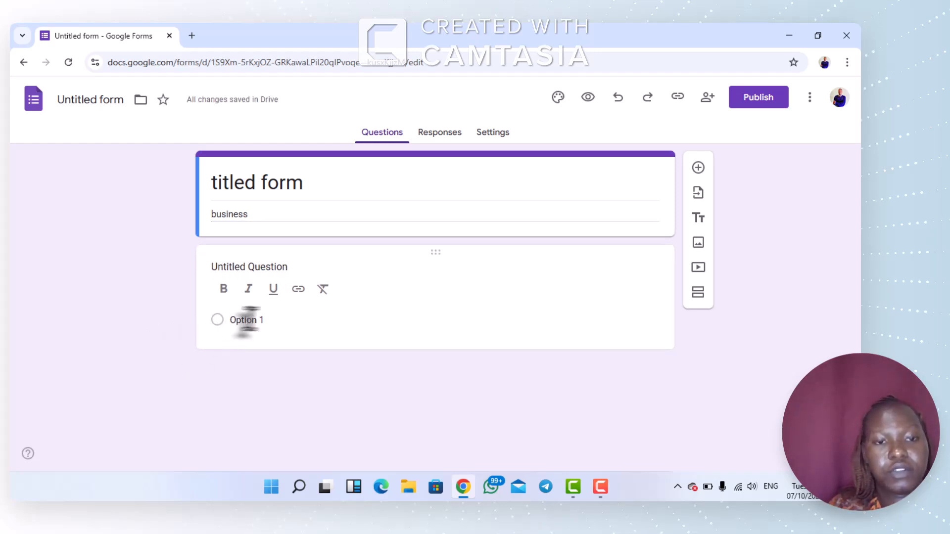
# Rename the untitled multiple-choice question to "Question 1"
pyautogui.click(297, 270)
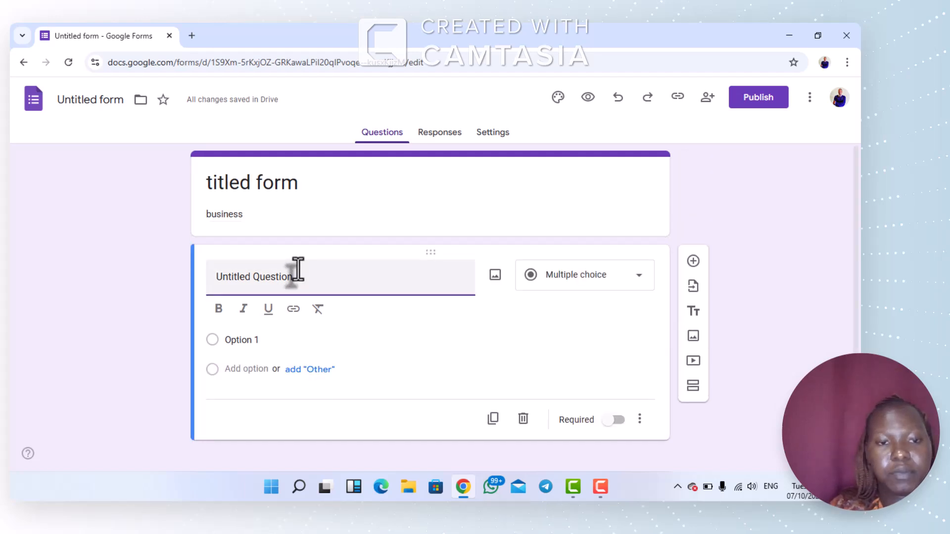
pyautogui.click(248, 276)
pyautogui.press('BackSpace')
pyautogui.press('BackSpace')
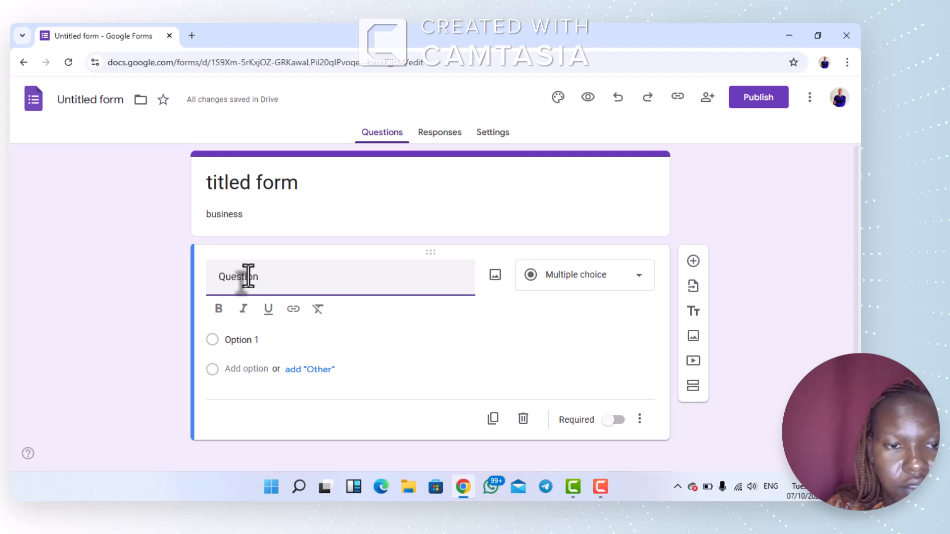
pyautogui.click(264, 275)
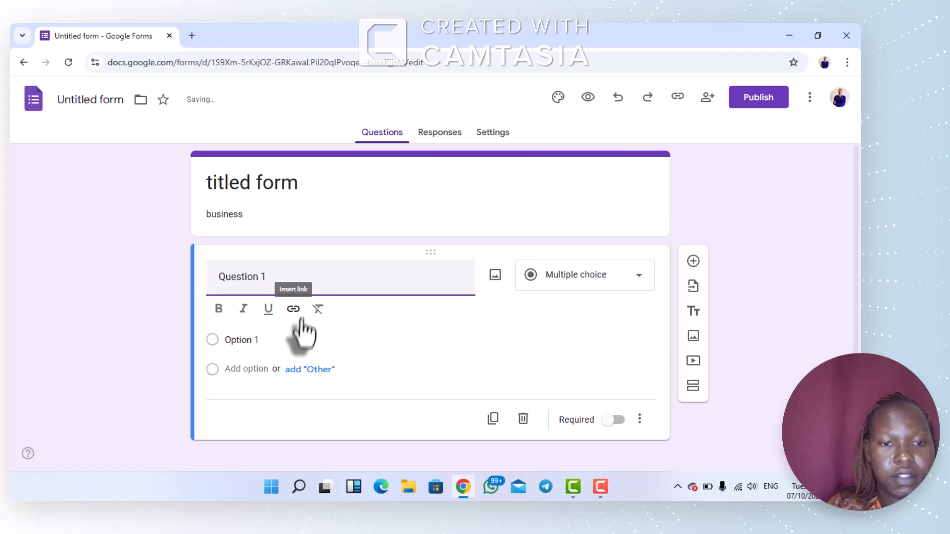
# Add two more answer choices, Option 2 and Option 3, to Question 1
pyautogui.click(207, 374)
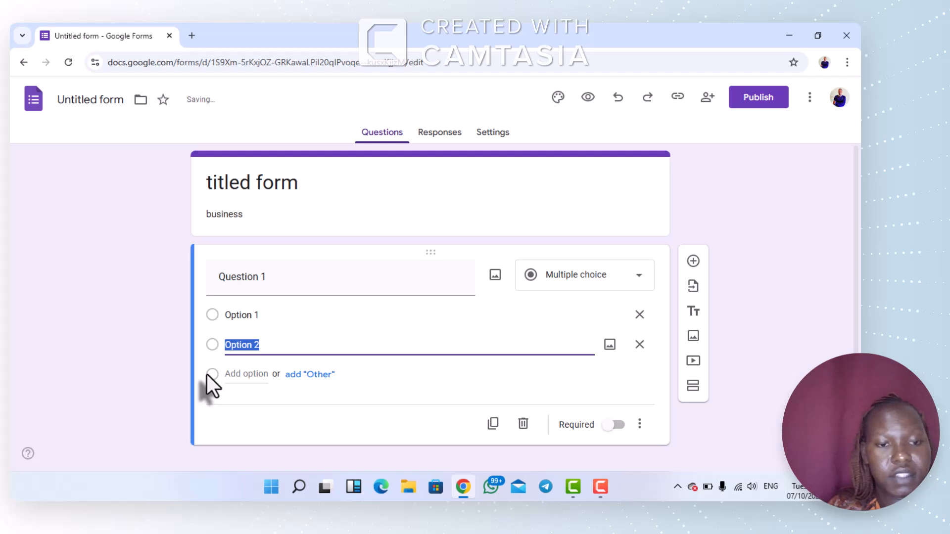
pyautogui.click(207, 374)
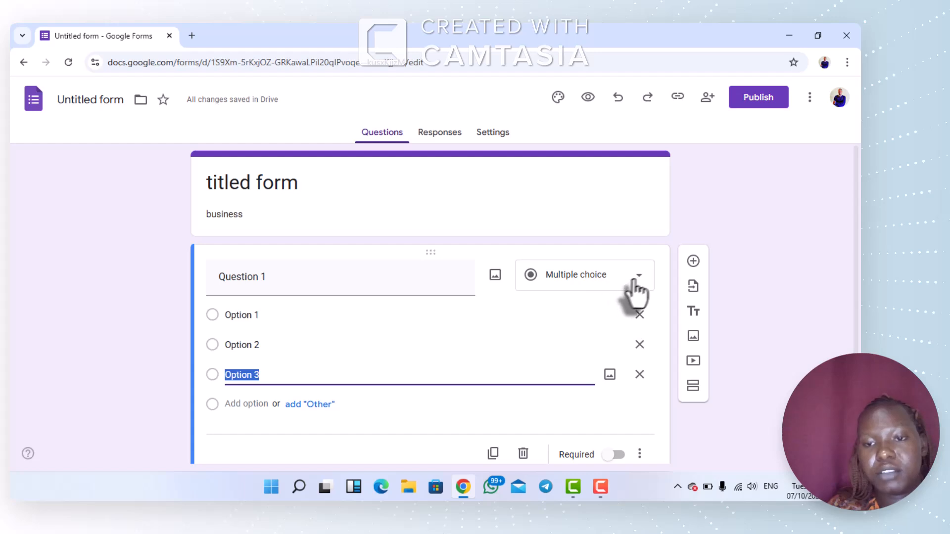
# Add a multiple-choice question titled "2" below Question 1
pyautogui.click(692, 263)
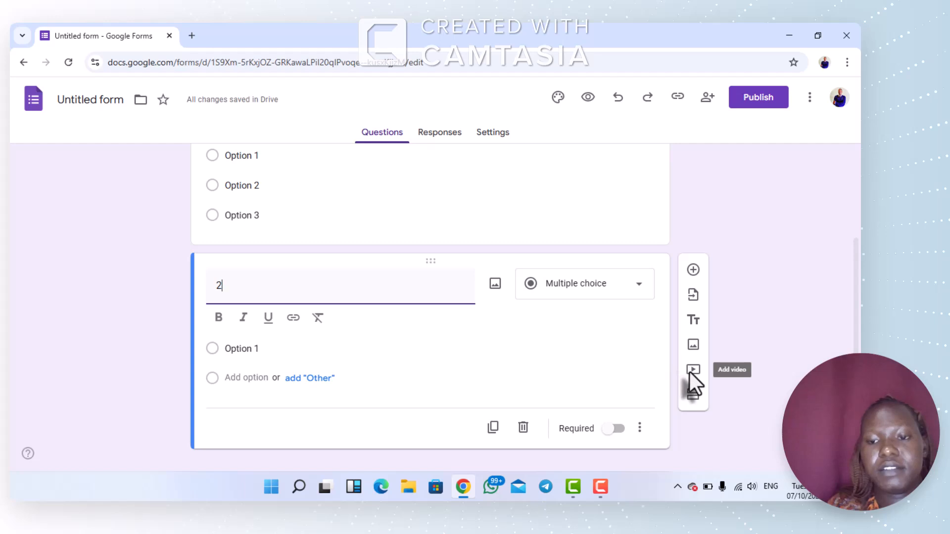
pyautogui.press('F9')
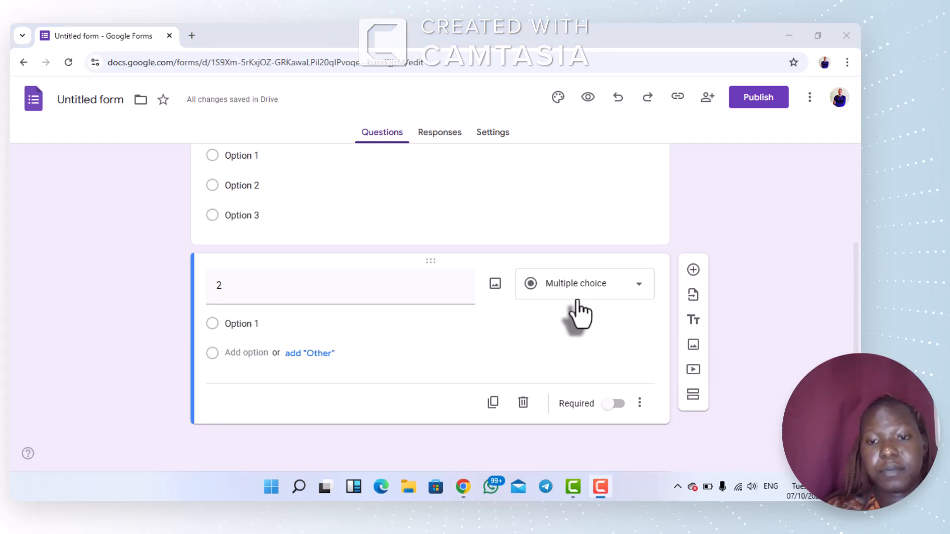
pyautogui.click(639, 286)
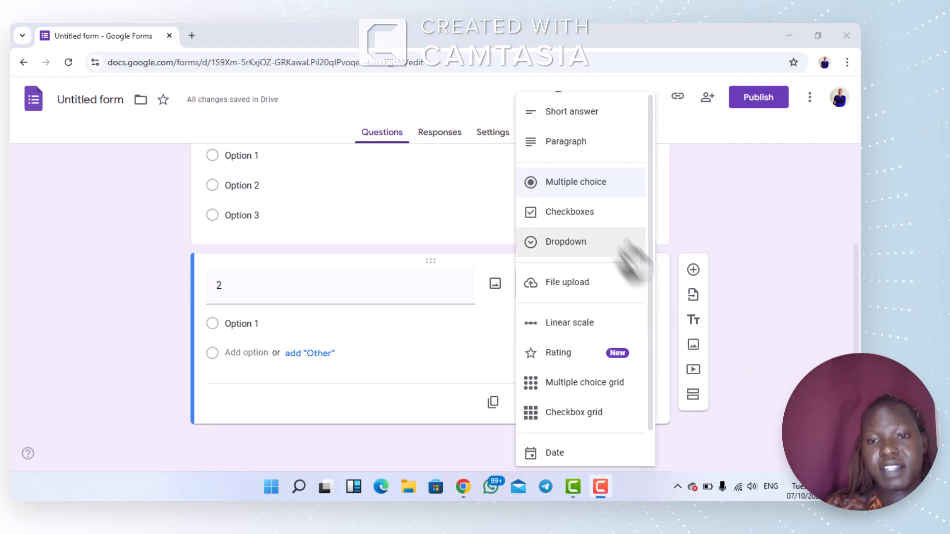
pyautogui.click(597, 182)
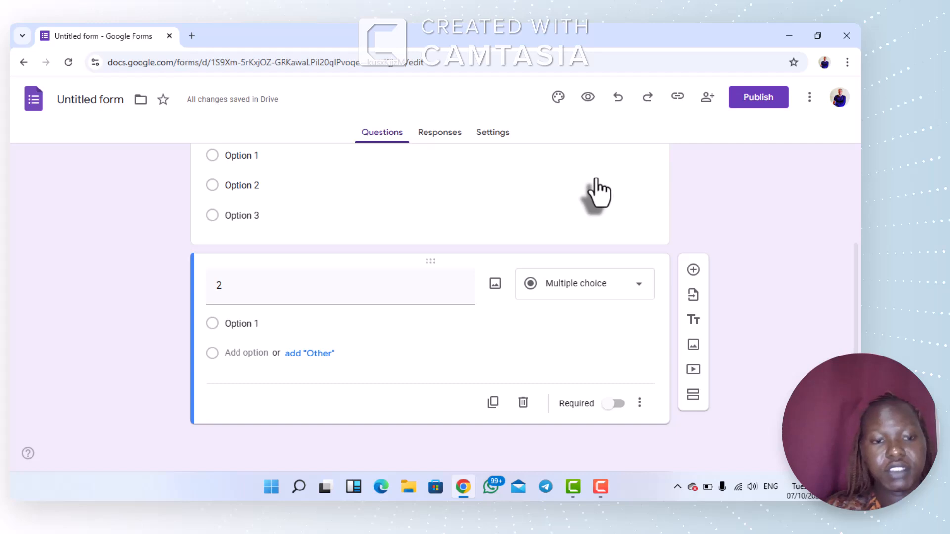
# Add a second answer choice, Option 2, to question "2"
pyautogui.click(238, 332)
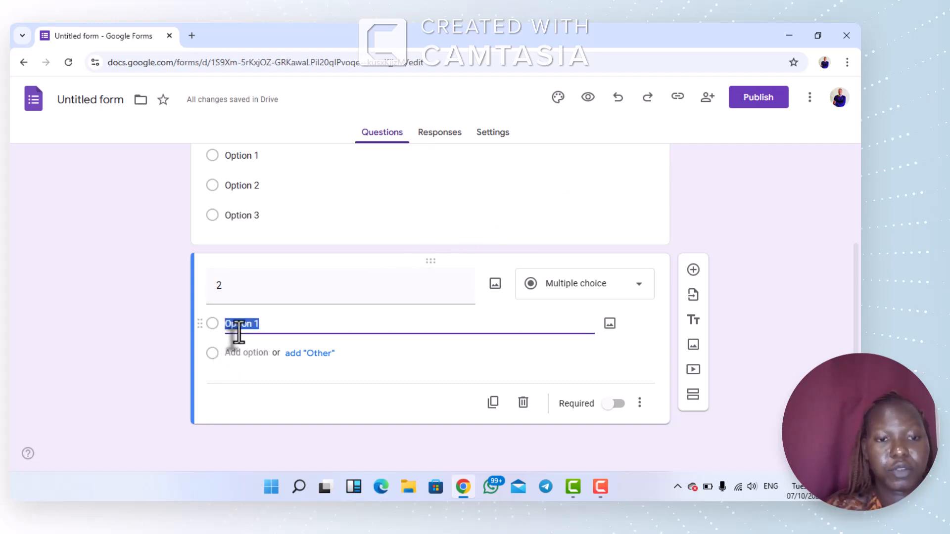
pyautogui.click(244, 353)
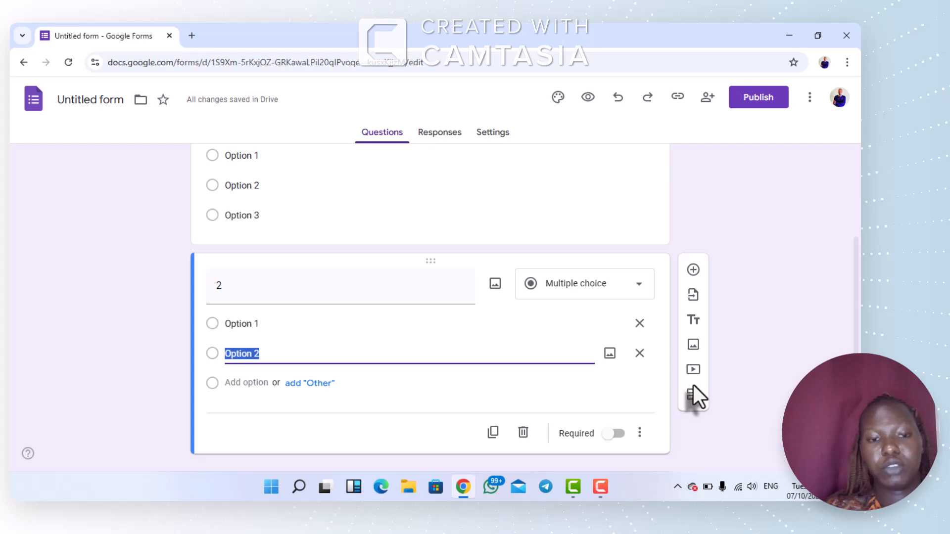
pyautogui.press('F10')
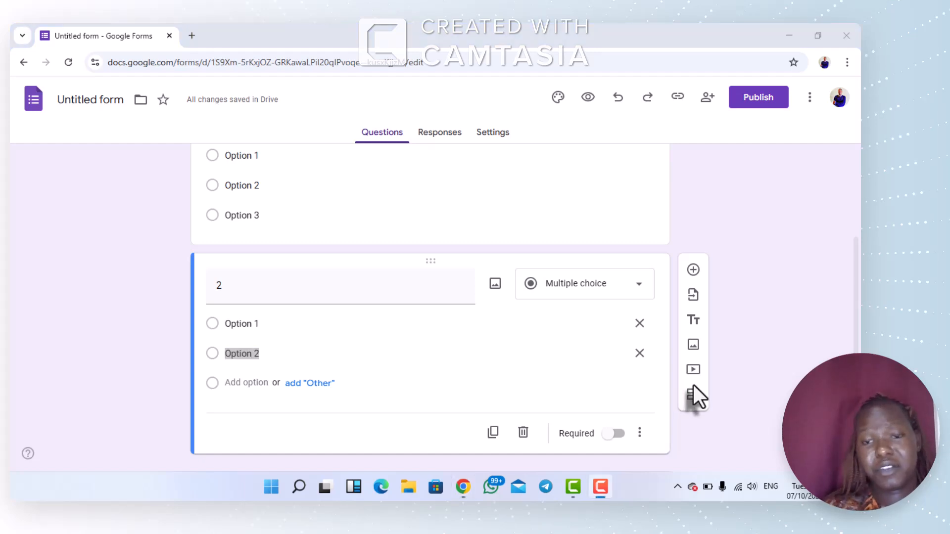
# Change the answer type of question "2" to Paragraph and make the question required
pyautogui.click(630, 293)
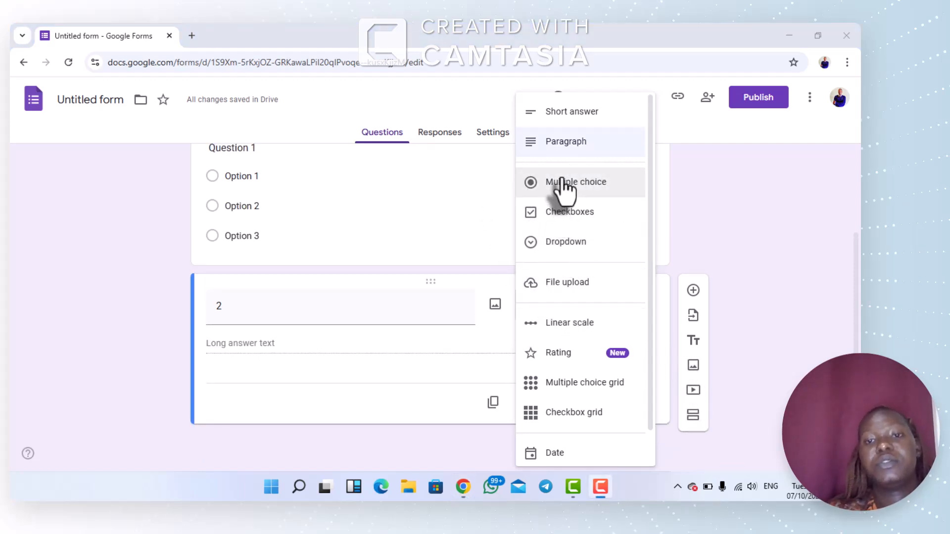
pyautogui.click(578, 144)
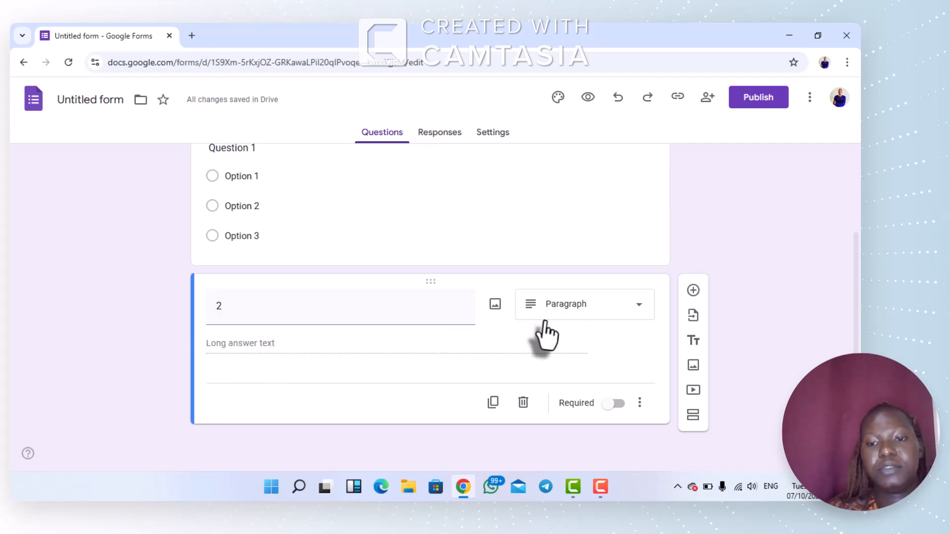
pyautogui.click(638, 312)
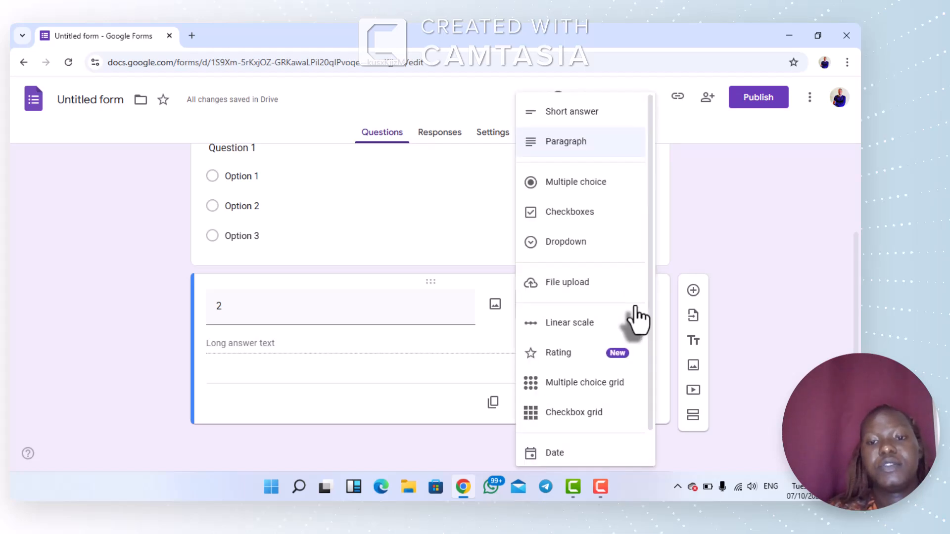
pyautogui.click(746, 237)
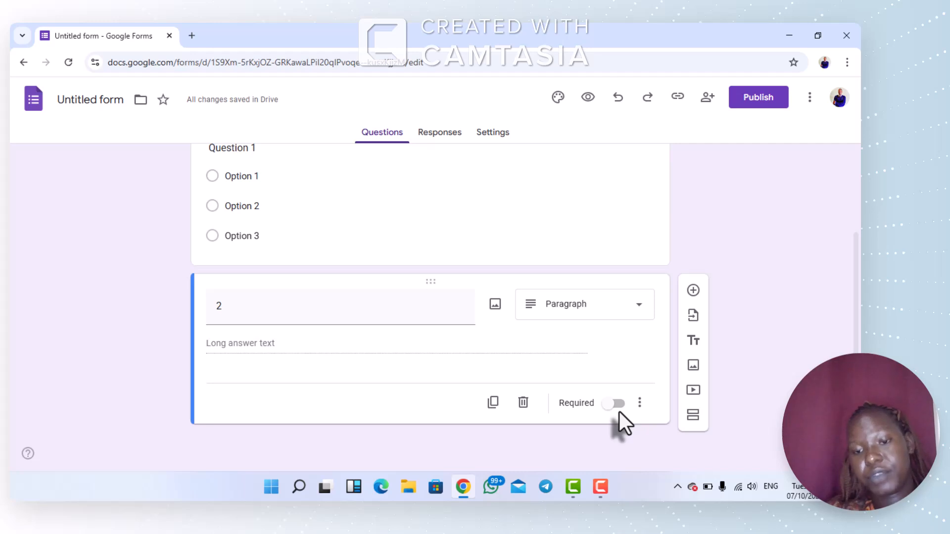
pyautogui.press('F10')
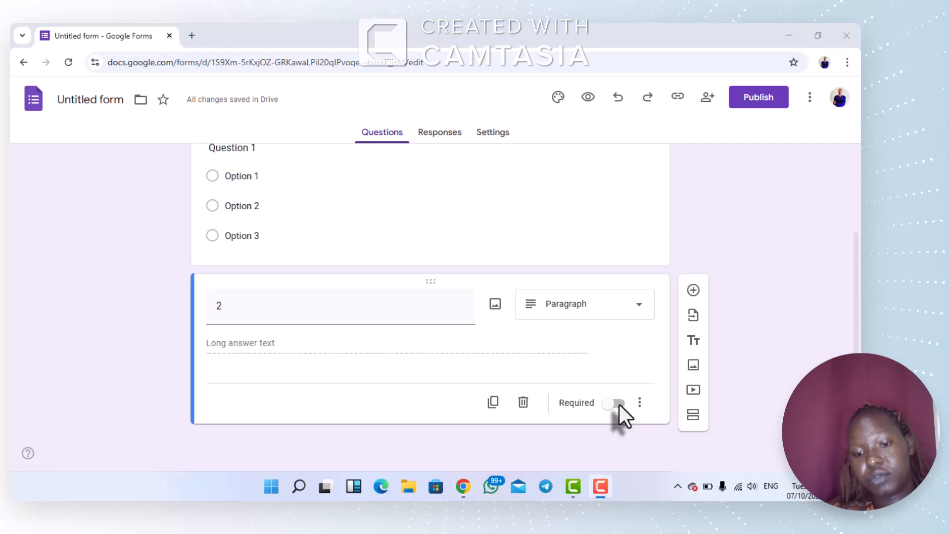
pyautogui.click(618, 402)
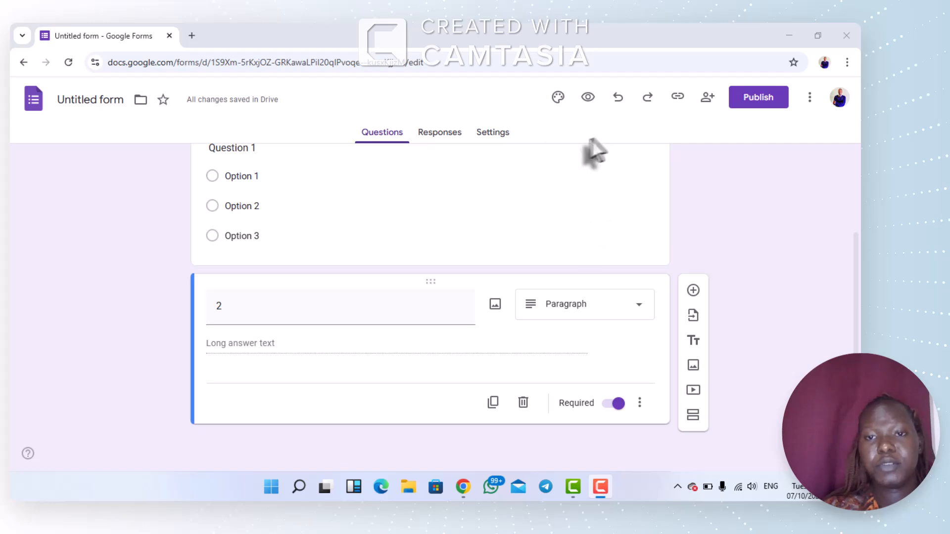
# Preview the form as respondents see it, and return to the form editor
pyautogui.click(588, 97)
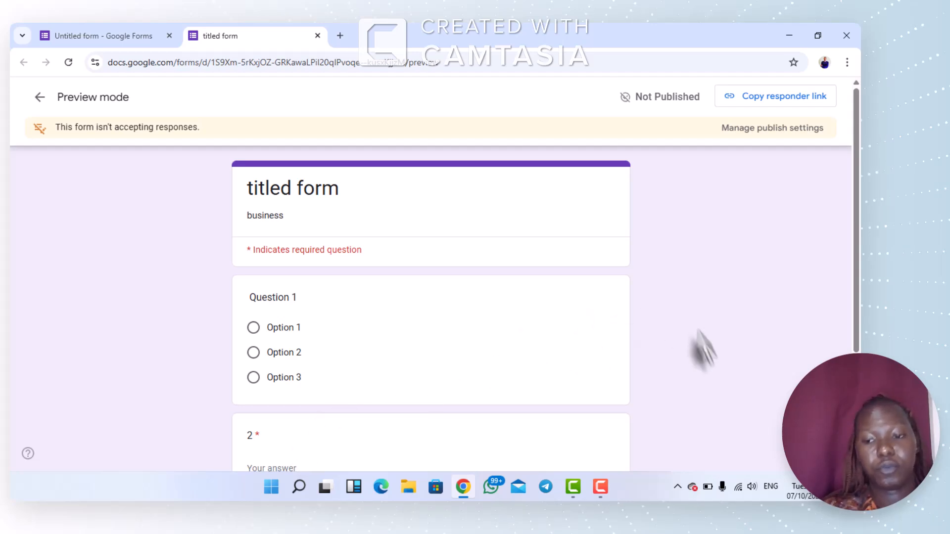
pyautogui.click(750, 455)
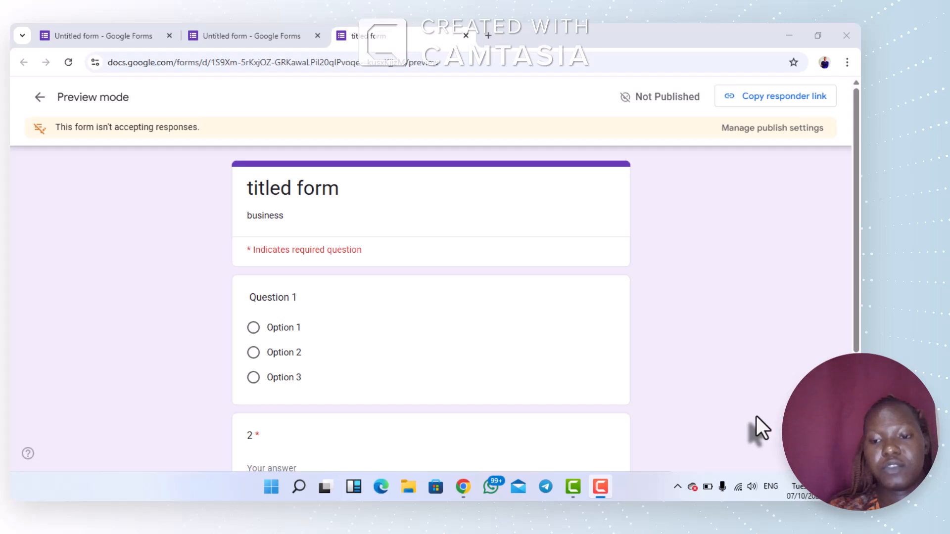
pyautogui.hotkey('alt', 'Left')
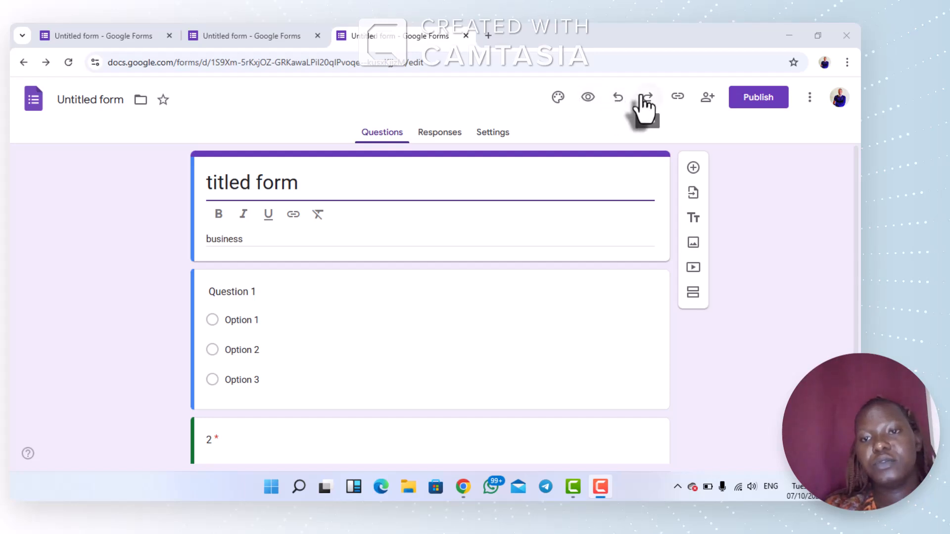
# Review the form's sharing and access settings without changing them, and show the form's additional options
pyautogui.click(707, 99)
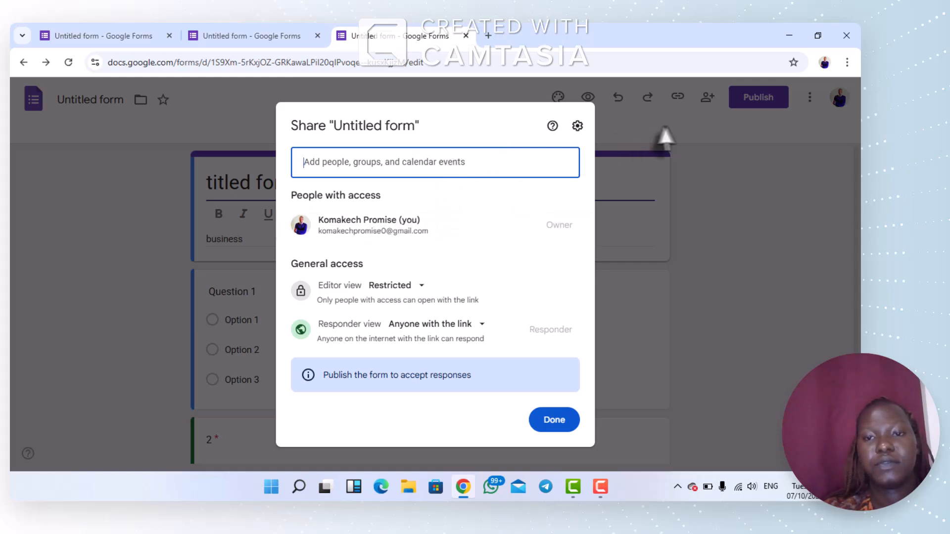
pyautogui.click(731, 135)
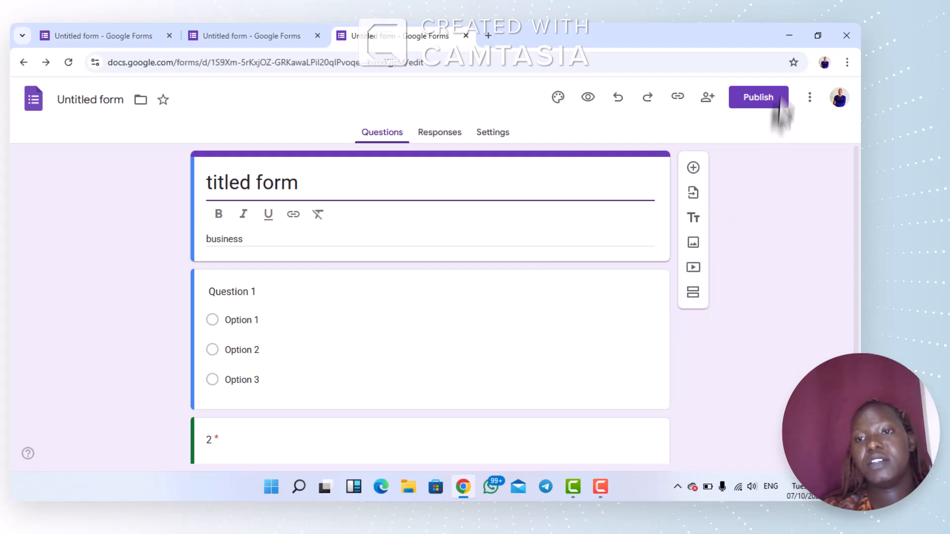
pyautogui.click(810, 98)
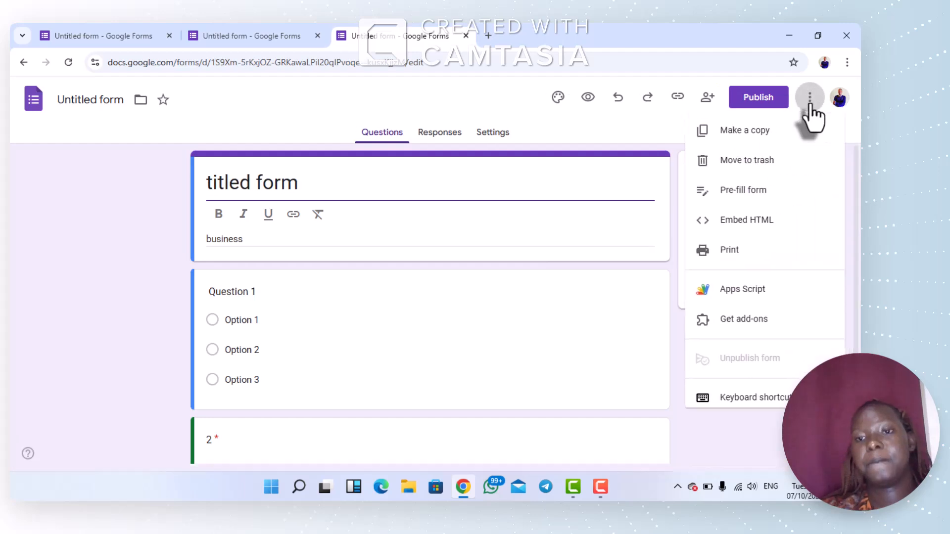